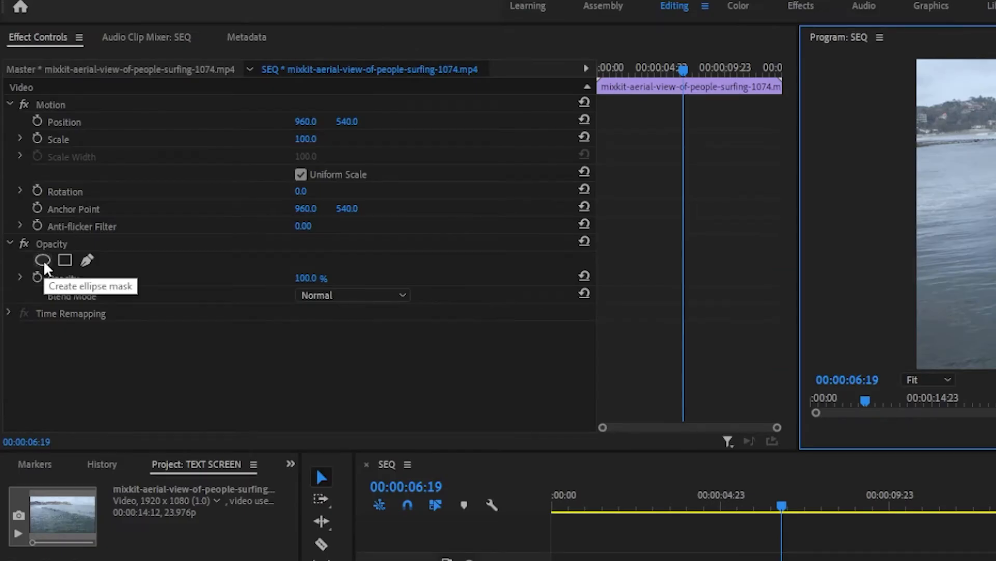
Step: Add an ellipse opacity mask to the surfing clip and reposition it across the frame, ending at the frame's upper-left corner
click(42, 260)
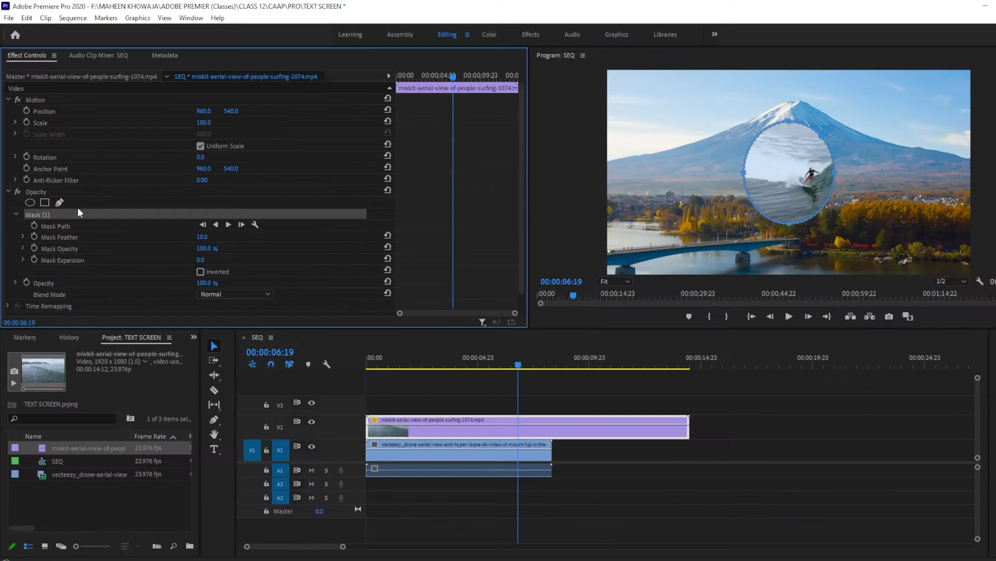
drag(792, 197, 888, 203)
drag(826, 213, 872, 230)
key(ctrl+z)
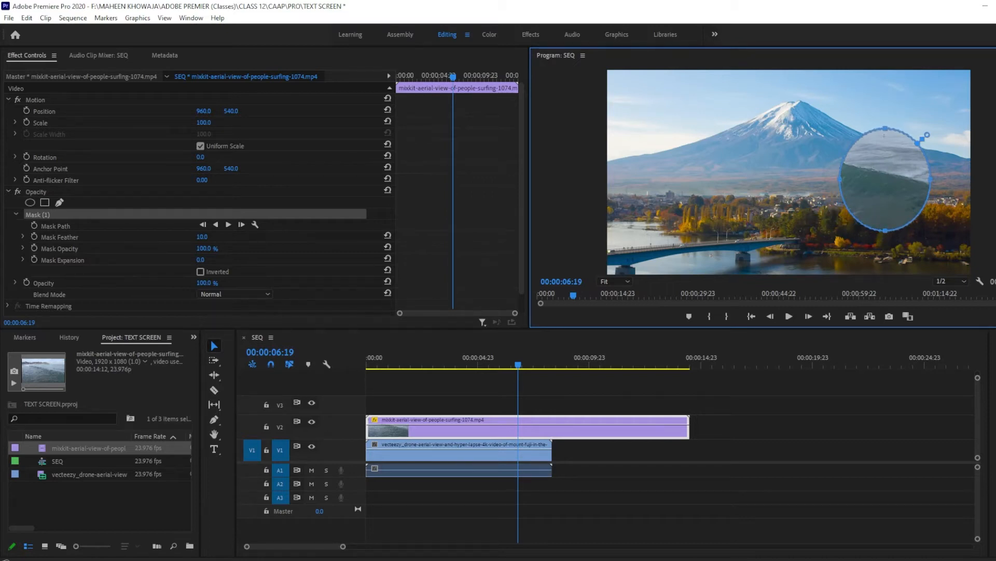
drag(867, 174, 765, 131)
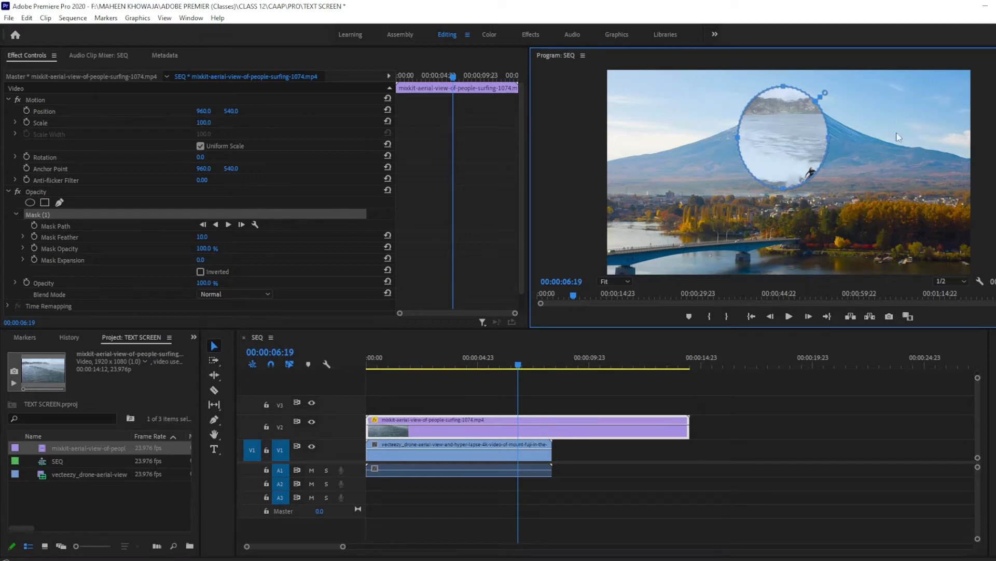
drag(801, 153, 690, 244)
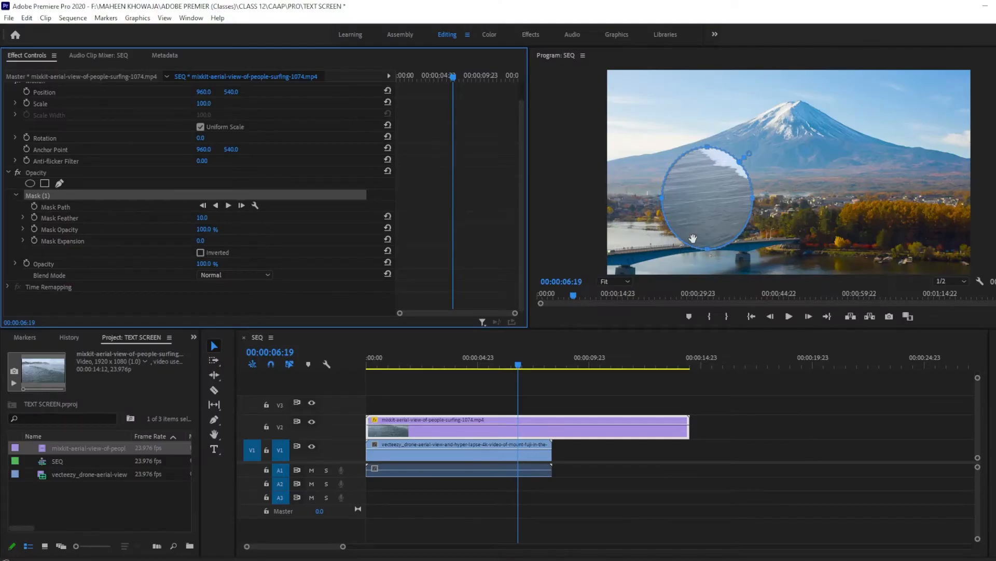
drag(700, 225, 648, 112)
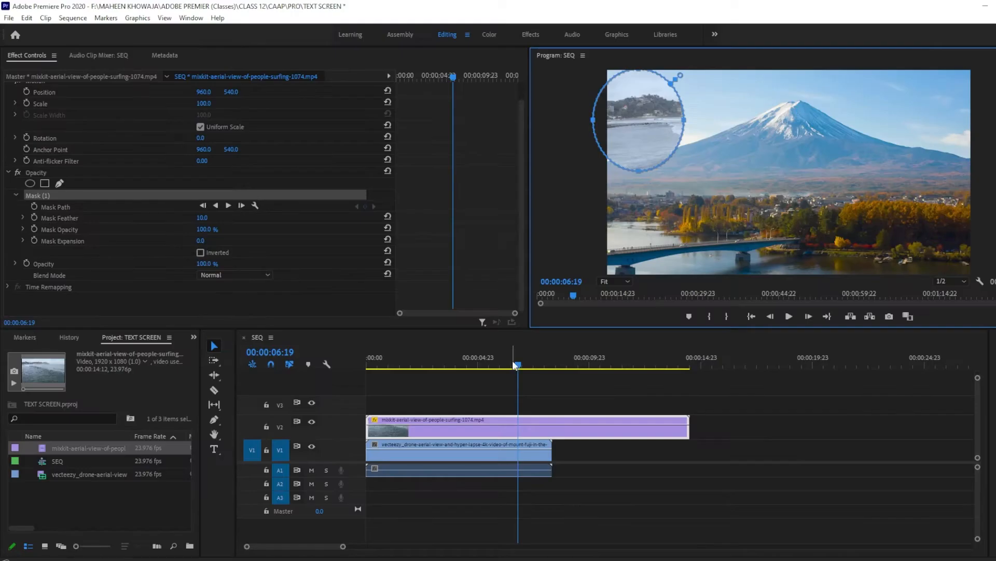
Step: Keyframe the mask path at 00:00:00:00, and at 00:00:01:21 move the ellipse to the top centre of the frame
drag(517, 363, 360, 414)
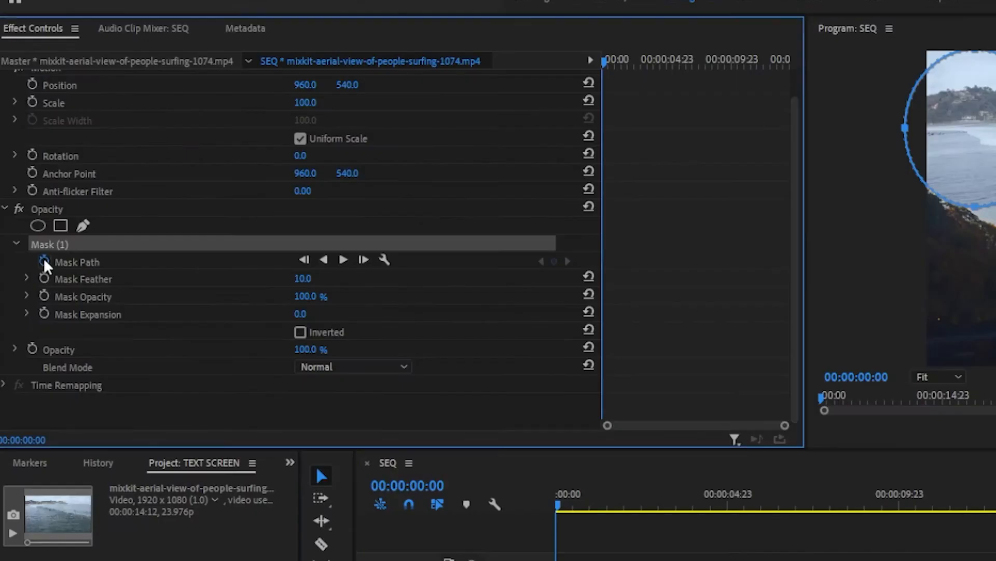
click(35, 206)
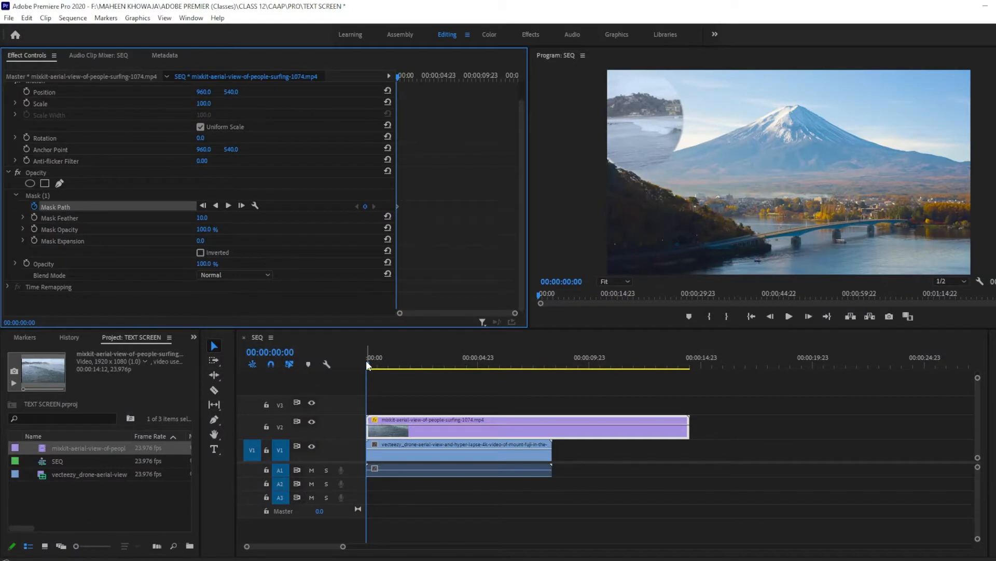
drag(366, 363, 409, 368)
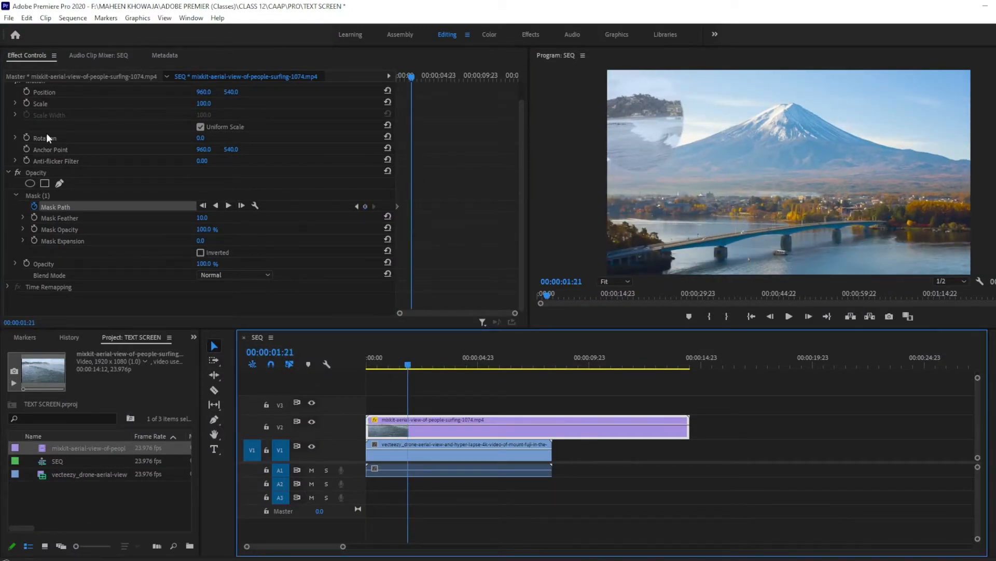
click(36, 195)
drag(672, 131, 810, 115)
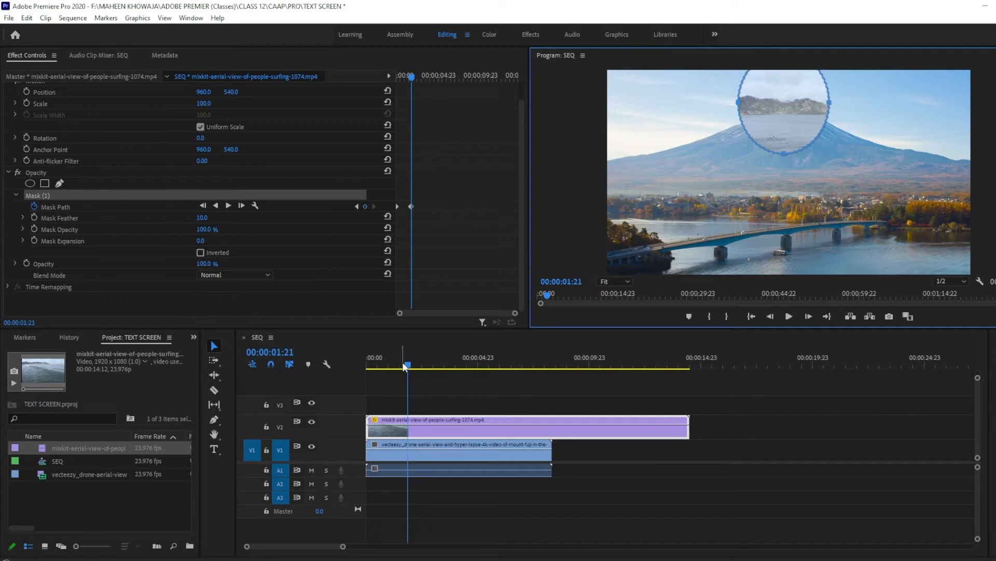
Step: Keyframe the mask path at three further times, moving the ellipse around the lower frame, including to the lower left at 00:00:07:03
drag(405, 367, 495, 365)
drag(802, 138, 934, 257)
drag(493, 371, 571, 363)
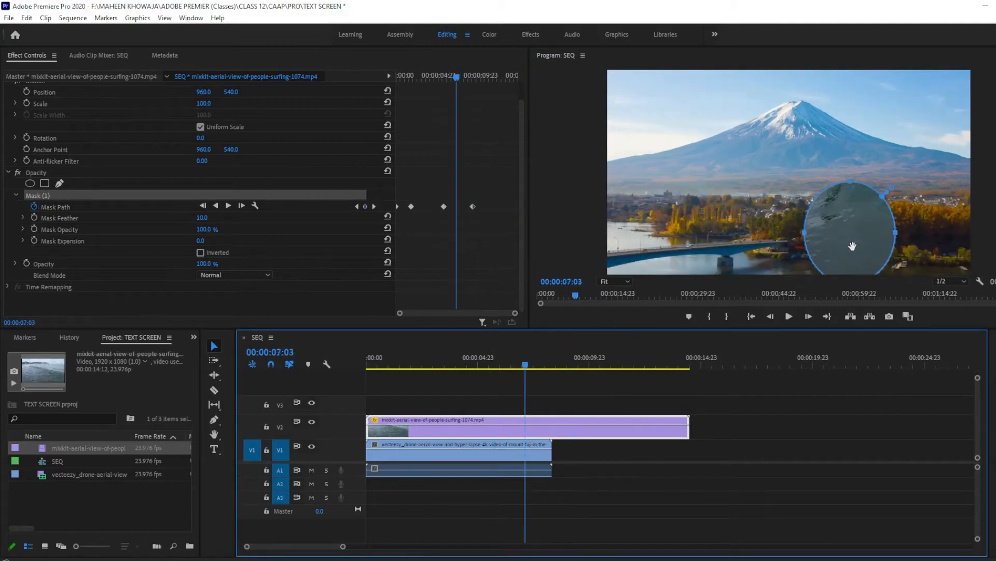
drag(852, 247, 725, 250)
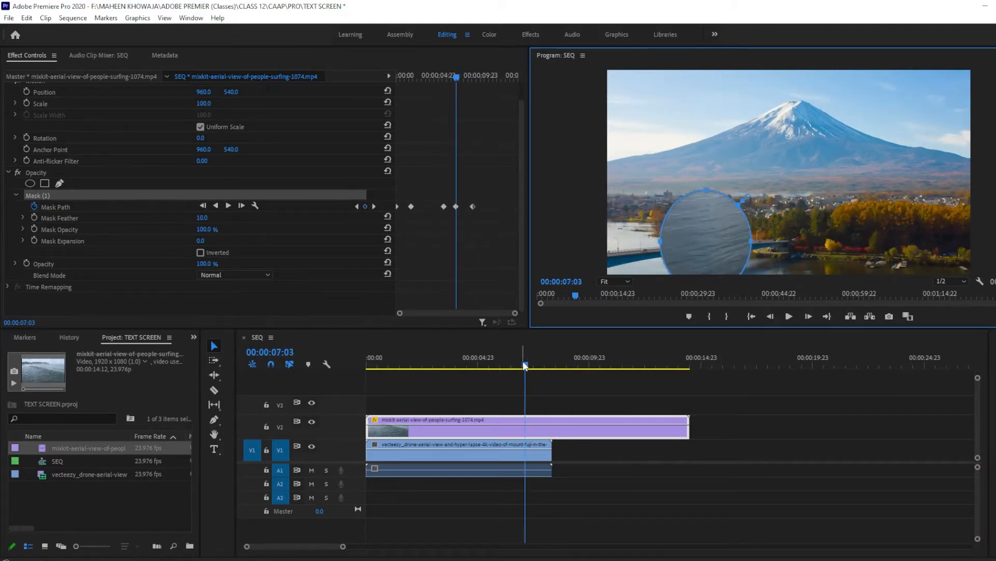
Step: Play the sequence from the start to review the mask path animation
drag(525, 365, 328, 388)
key(space)
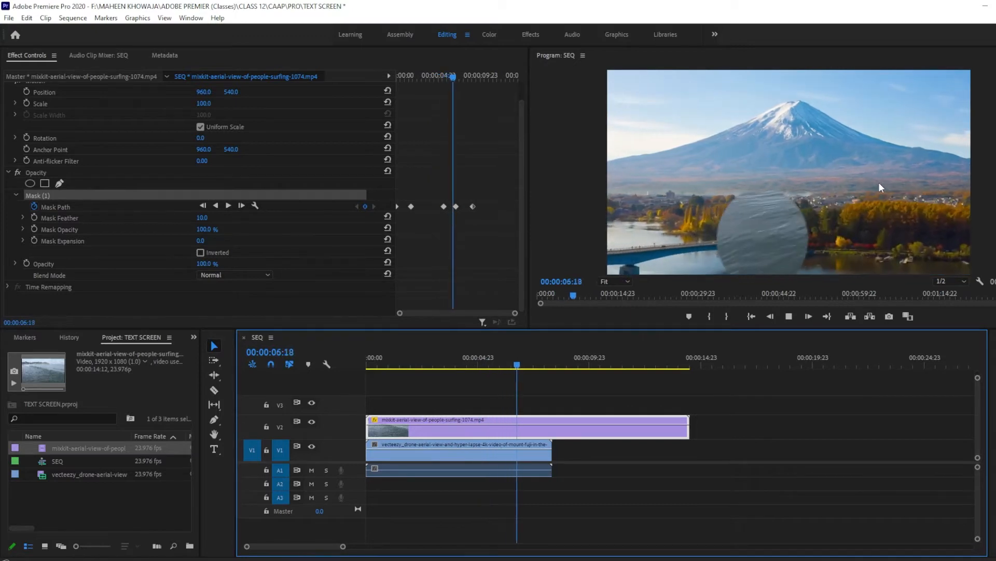
key(space)
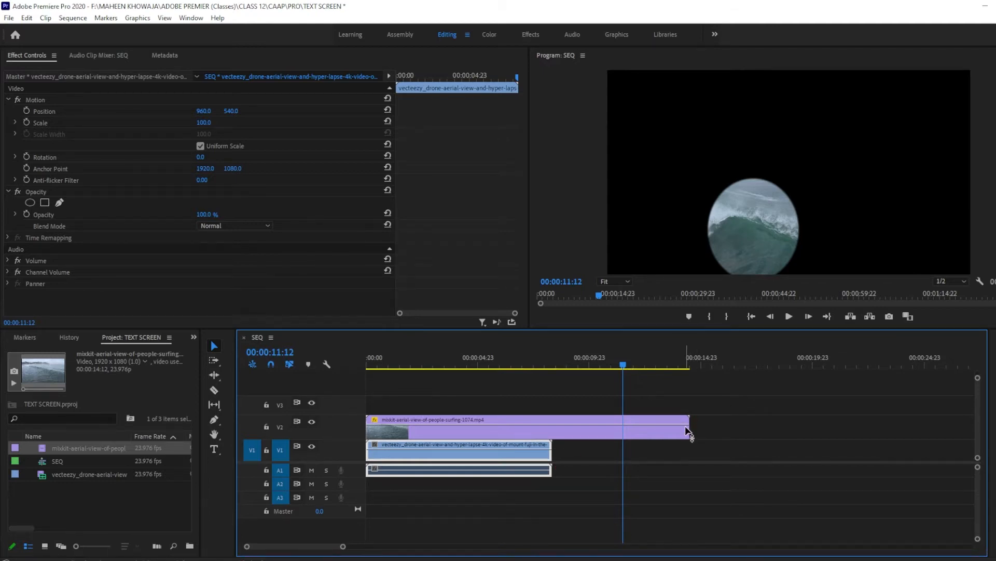
Step: Trim the end of the surfing clip on V2 to match the end of the Mount Fuji clip on V1
drag(689, 430, 554, 455)
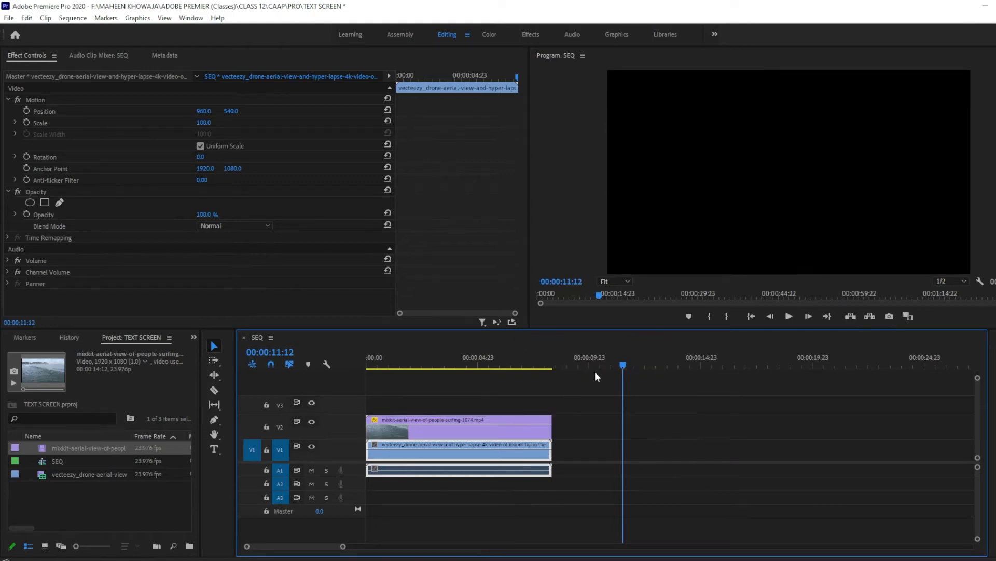
drag(621, 367, 349, 412)
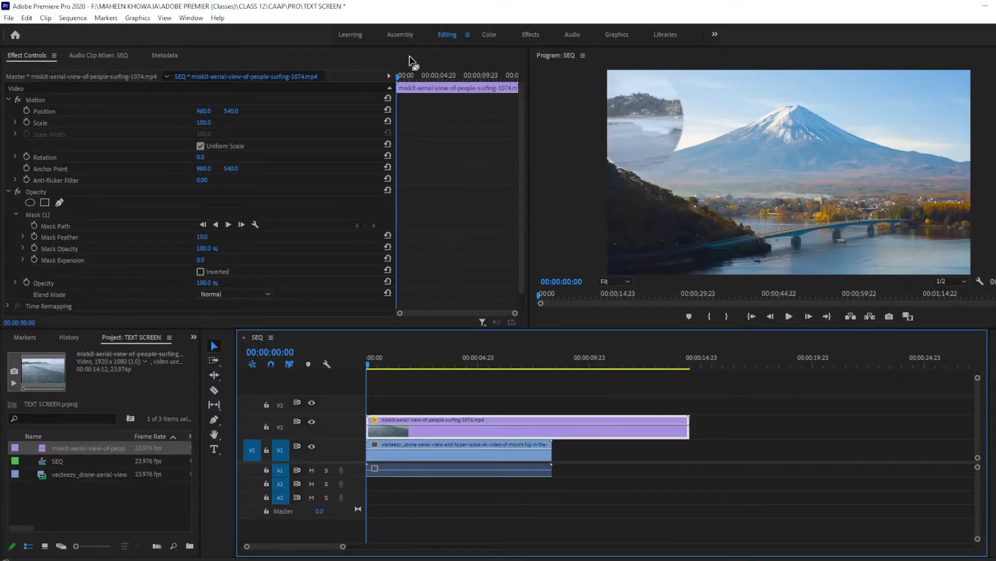
drag(689, 430, 551, 450)
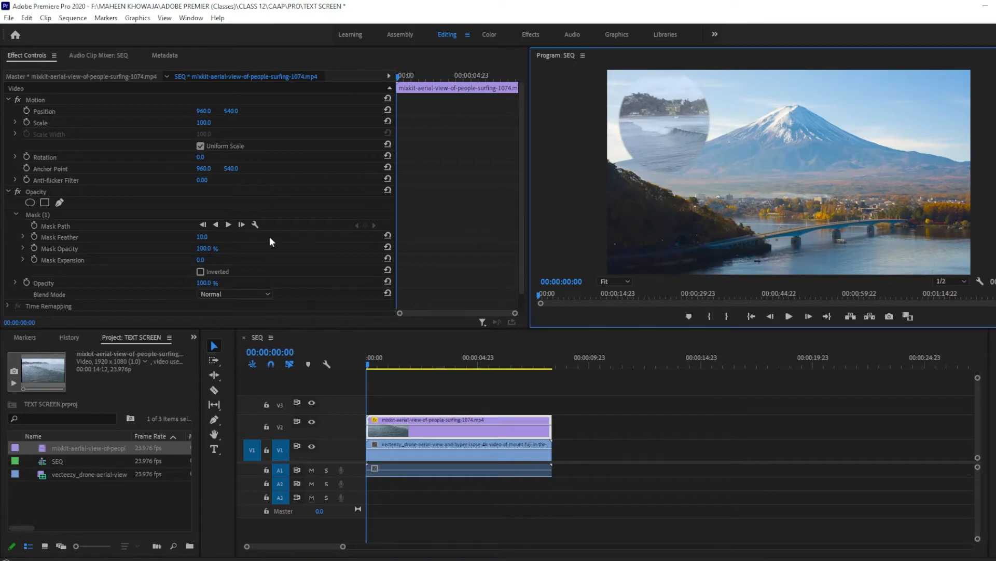
Step: Raise the mask feather to 86 to preview a soft edge without the mask outline, and reduce the feather to 0
click(124, 214)
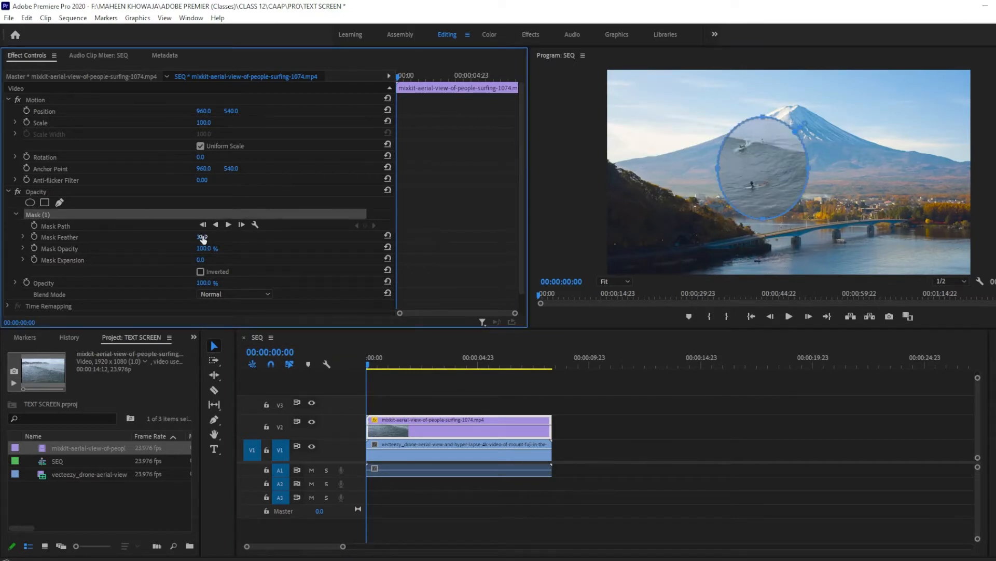
drag(202, 237, 229, 237)
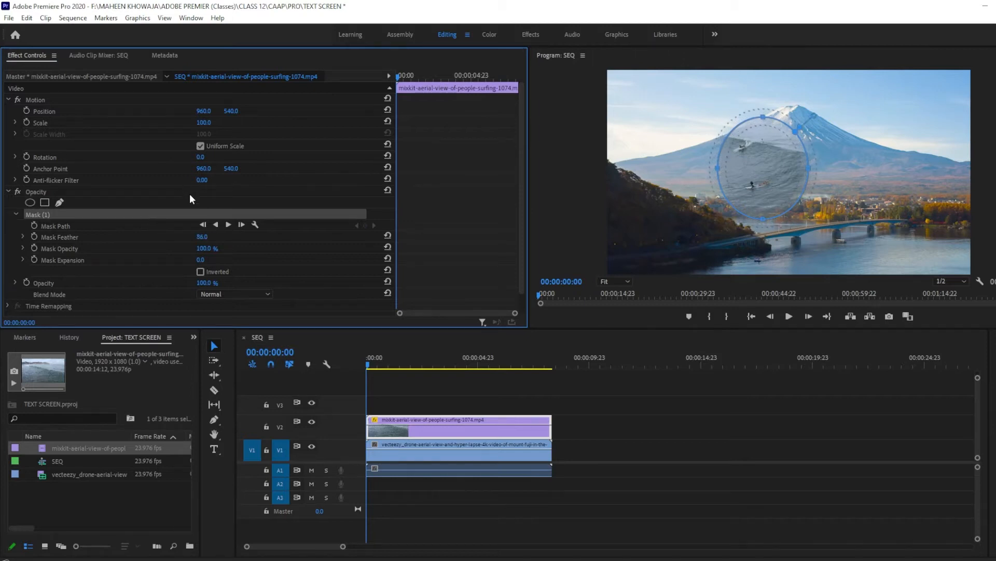
click(209, 201)
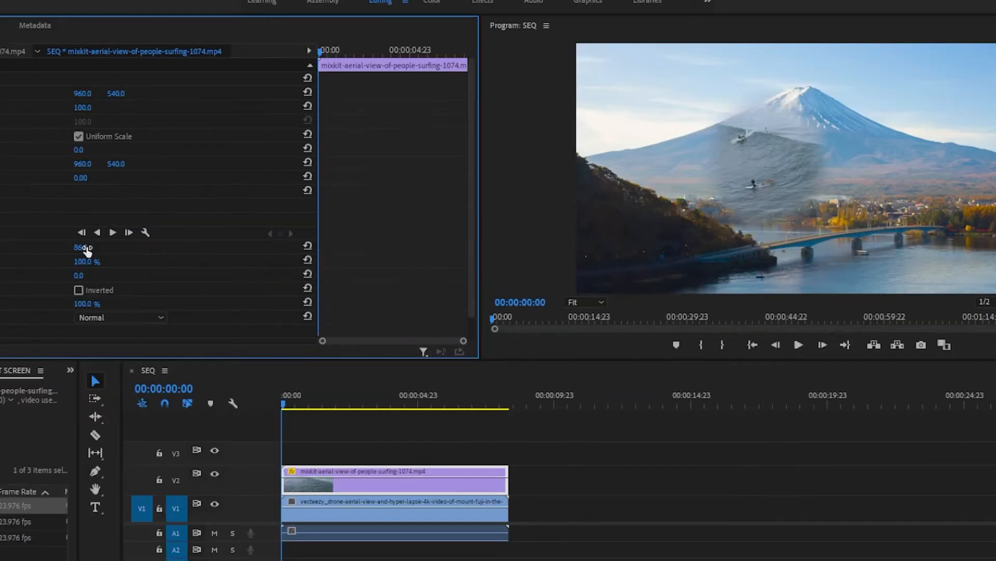
drag(86, 248, 65, 248)
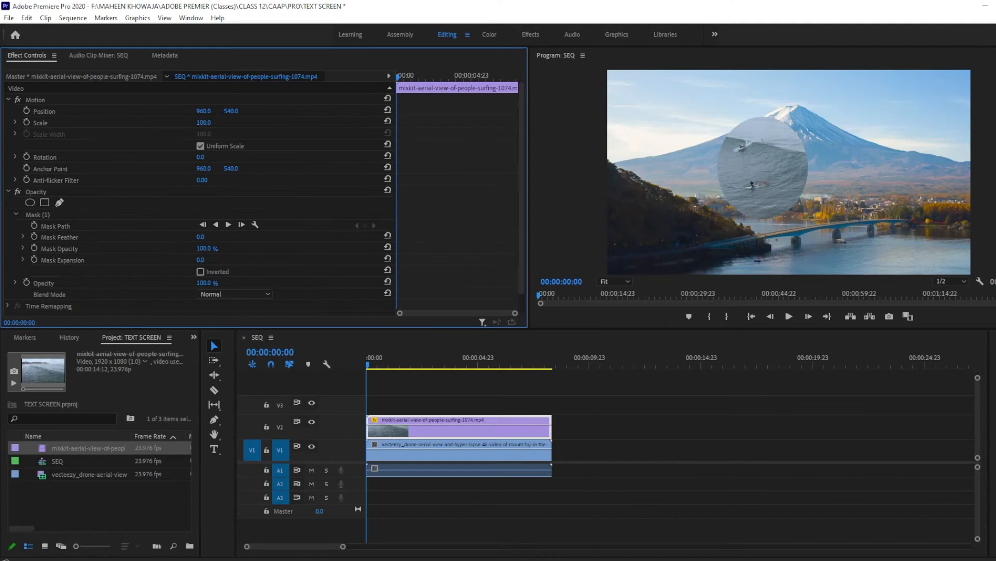
Step: Try the mask opacity at 0% and restore it to 100%, and try a mask expansion of 251 before undoing it
drag(207, 248, 156, 249)
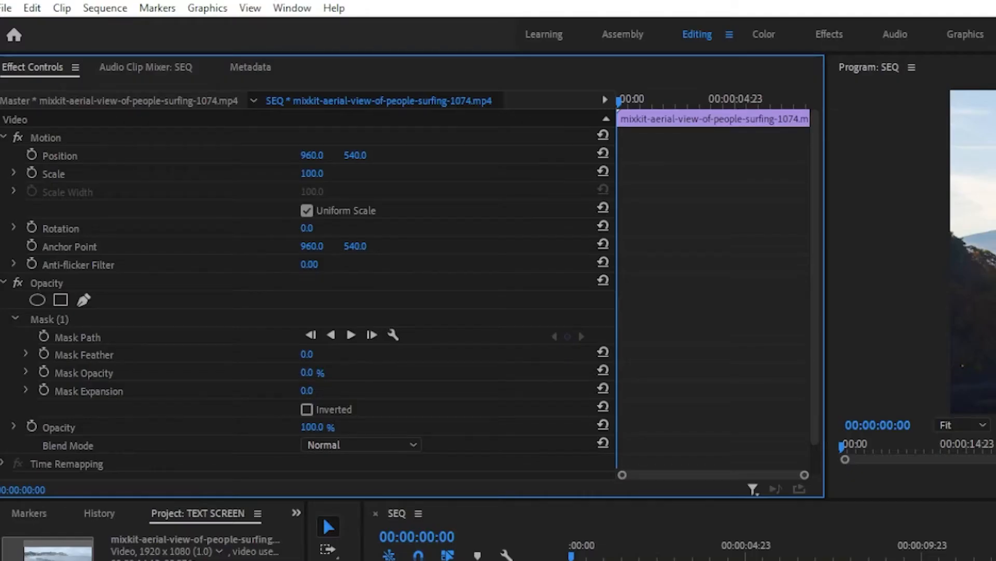
drag(312, 372, 384, 372)
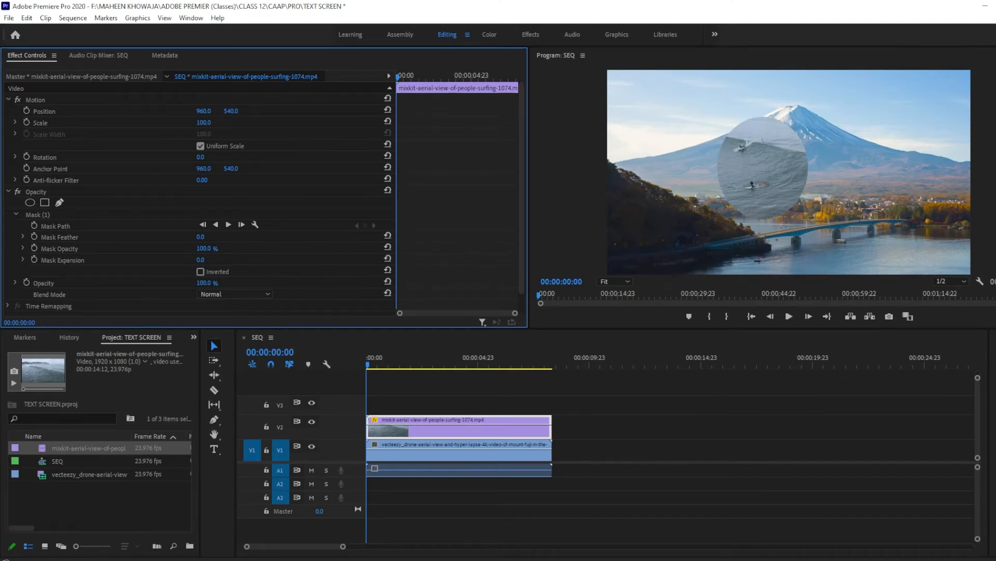
drag(201, 259, 331, 259)
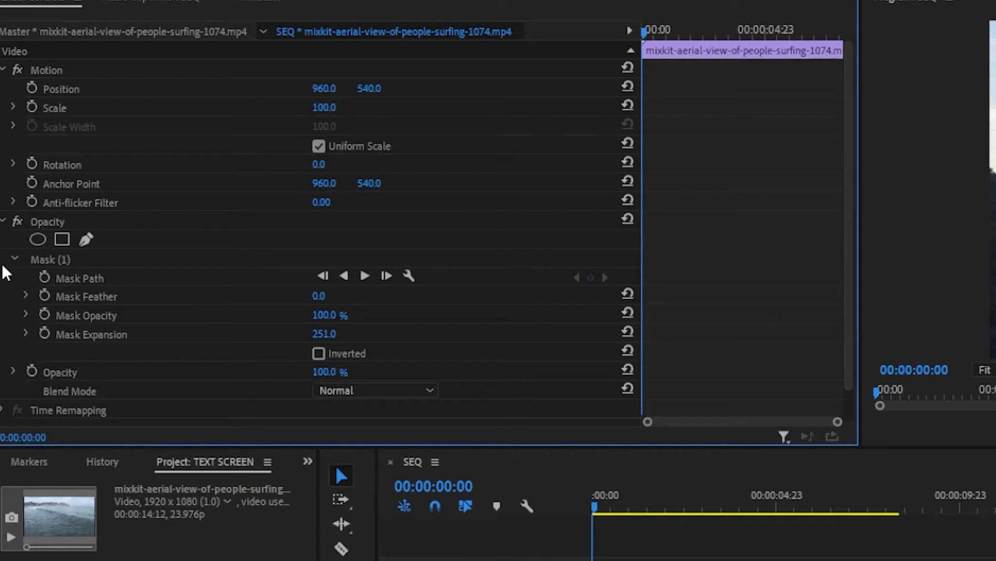
key(ctrl+z)
Step: Set the mask expansion to -293 and keyframe it at 00:00:00:00
drag(319, 334, 166, 334)
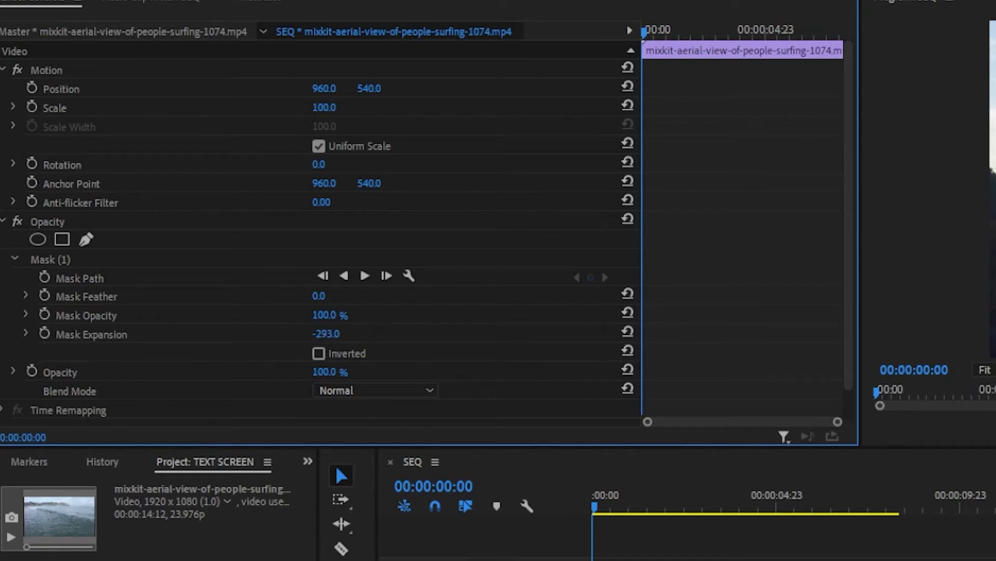
click(44, 333)
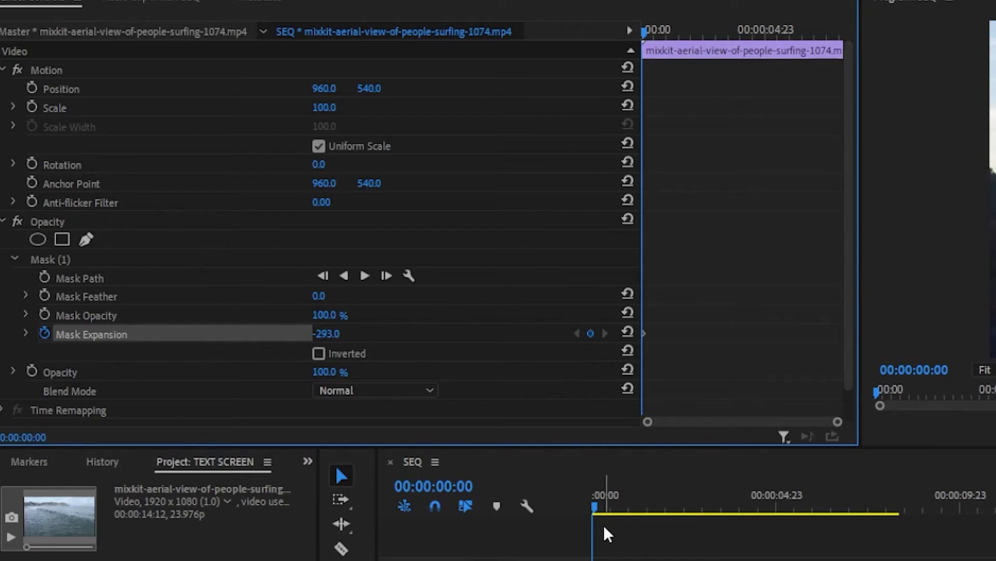
Step: Keyframe the mask expansion at 00:00:04:22 with a value large enough for the surfing clip to fill the whole frame
drag(594, 508, 677, 508)
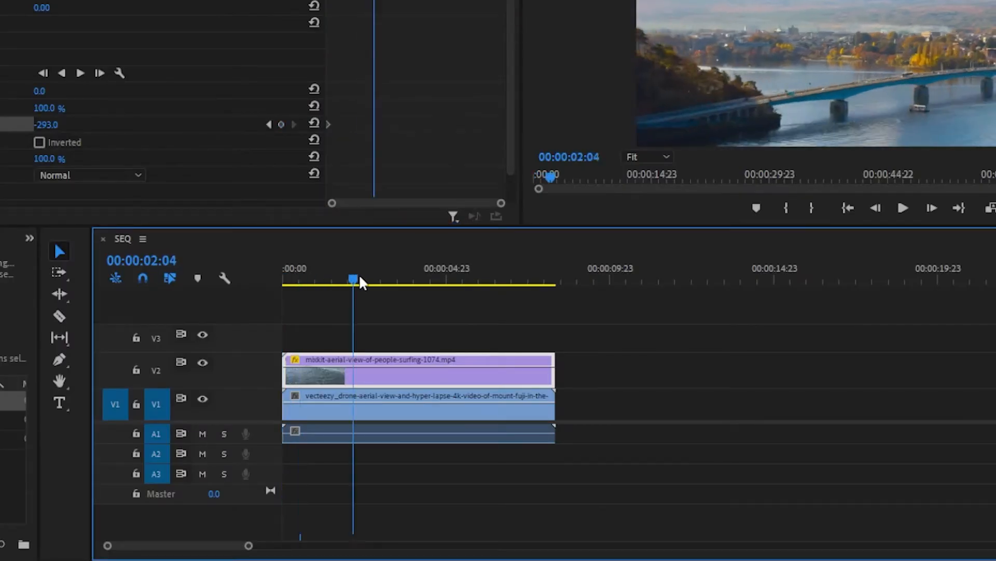
drag(362, 283, 444, 283)
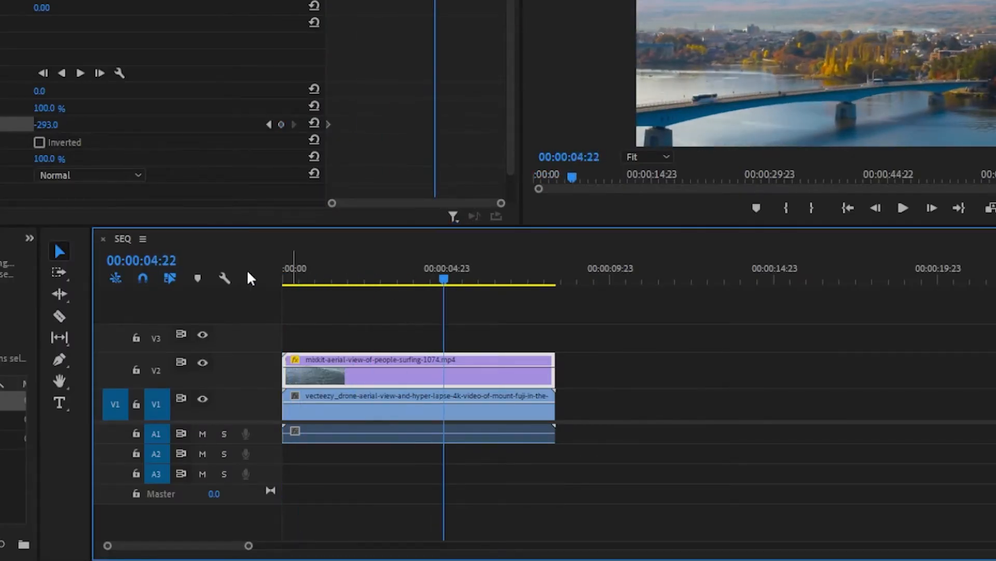
drag(300, 322, 707, 321)
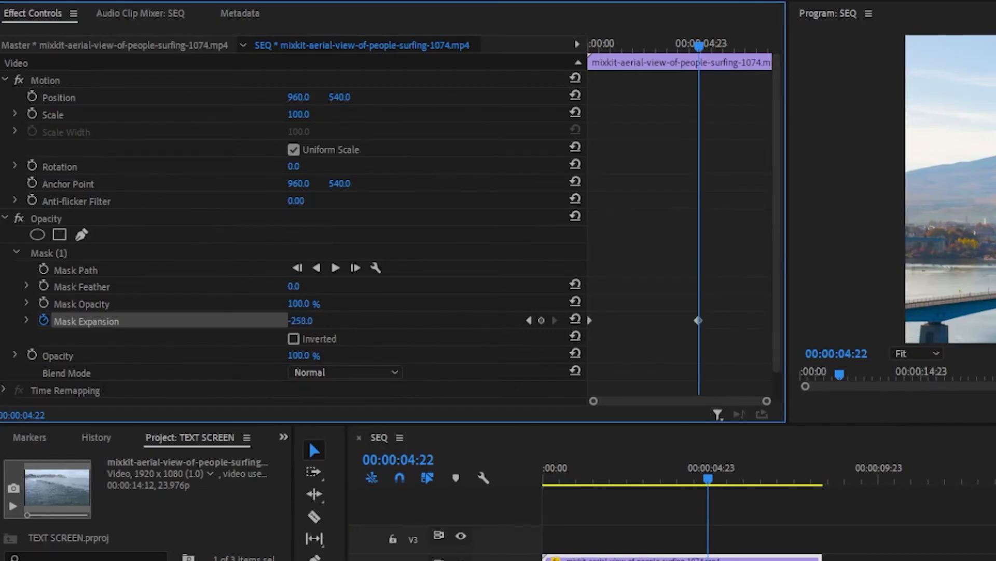
drag(204, 260, 405, 260)
Step: Play the sequence from the start to review the expanding mask reveal
click(479, 368)
key(Home)
key(space)
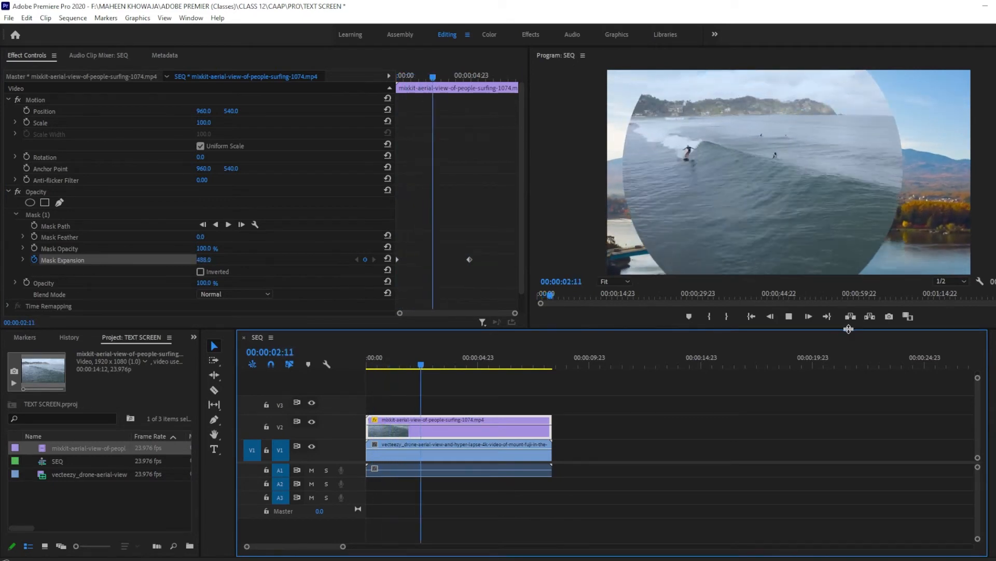
key(space)
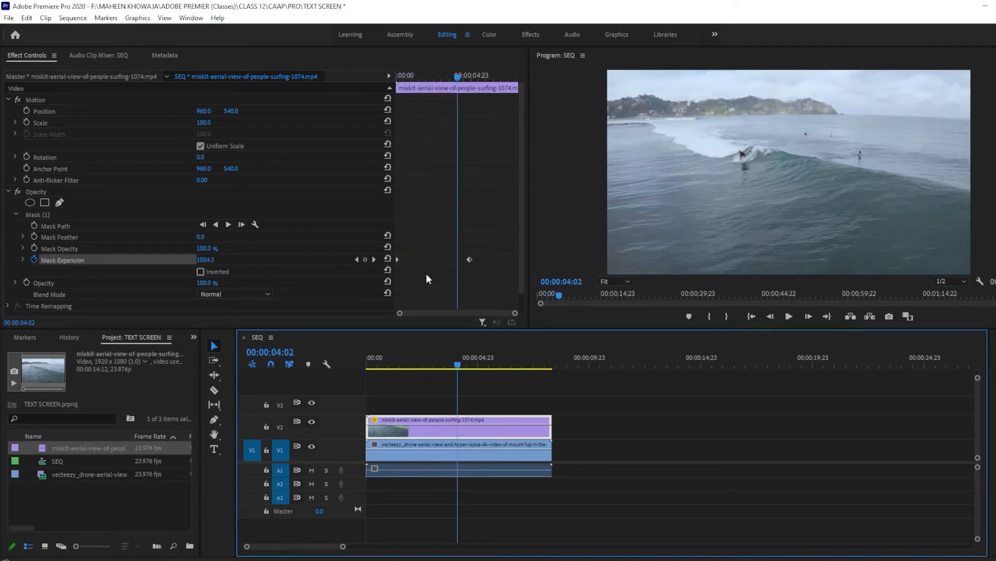
Step: Remove the mask expansion keyframe at 00:00:04:22, and try the mask's Inverted option on and off
key(Delete)
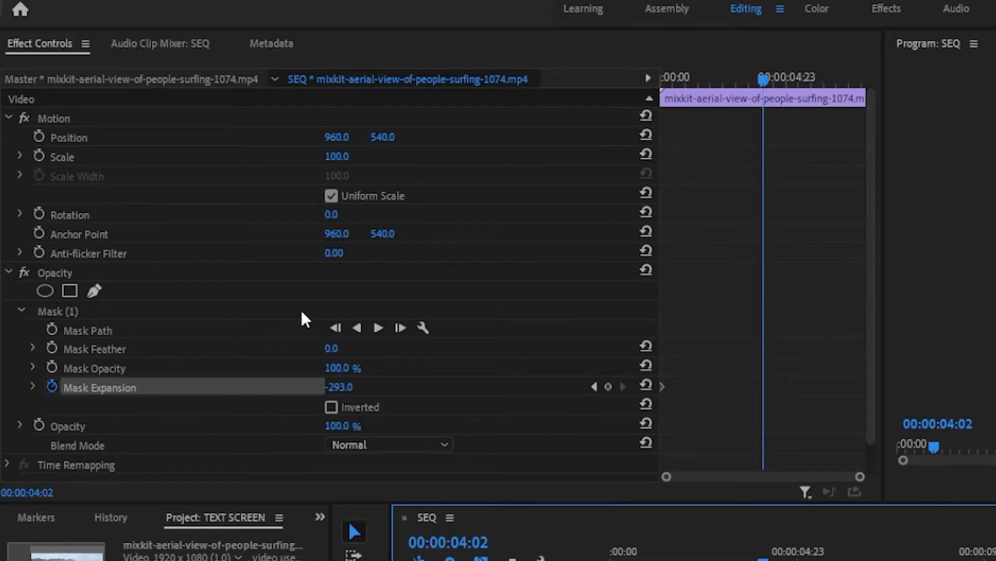
scroll(182, 218, down, 2)
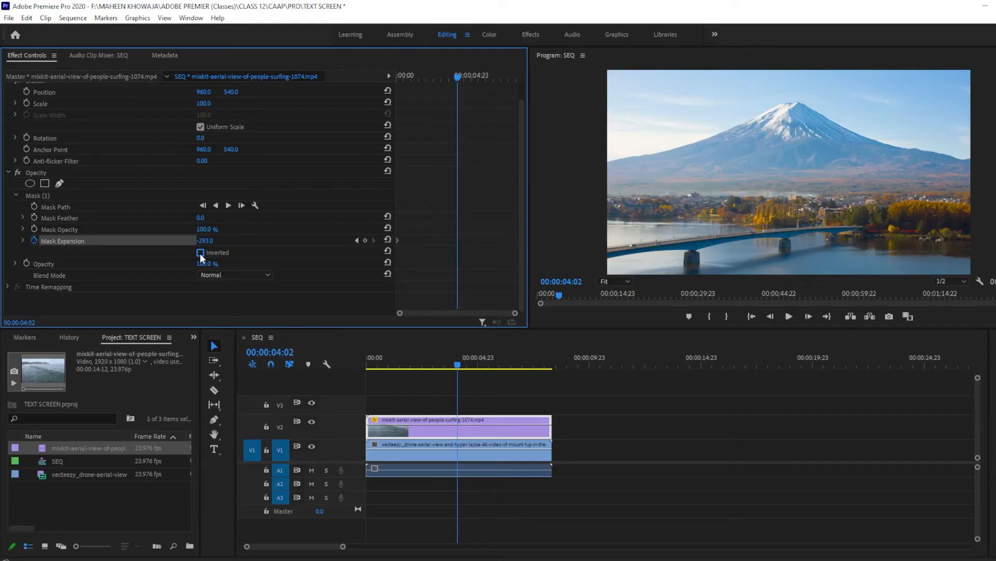
click(369, 291)
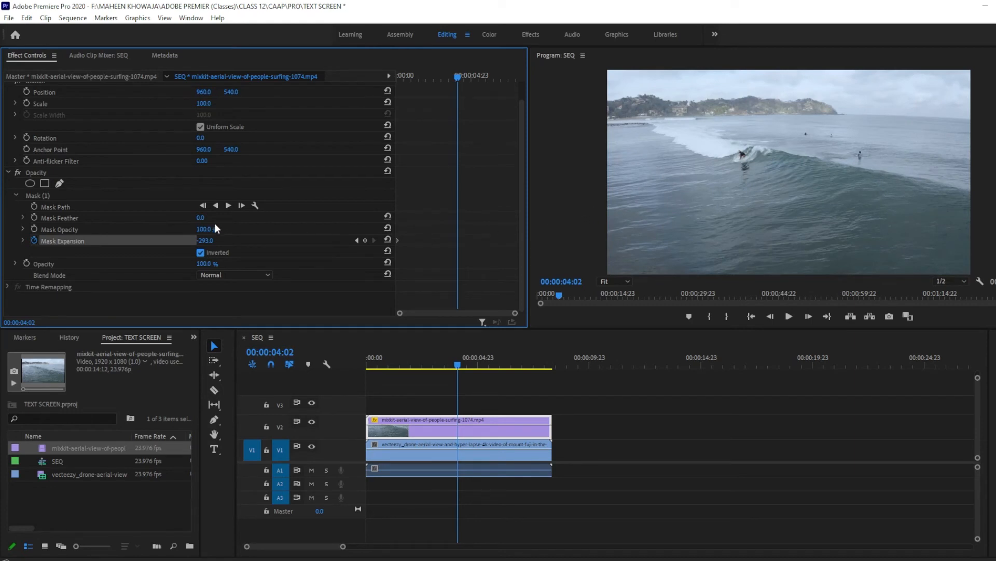
click(201, 253)
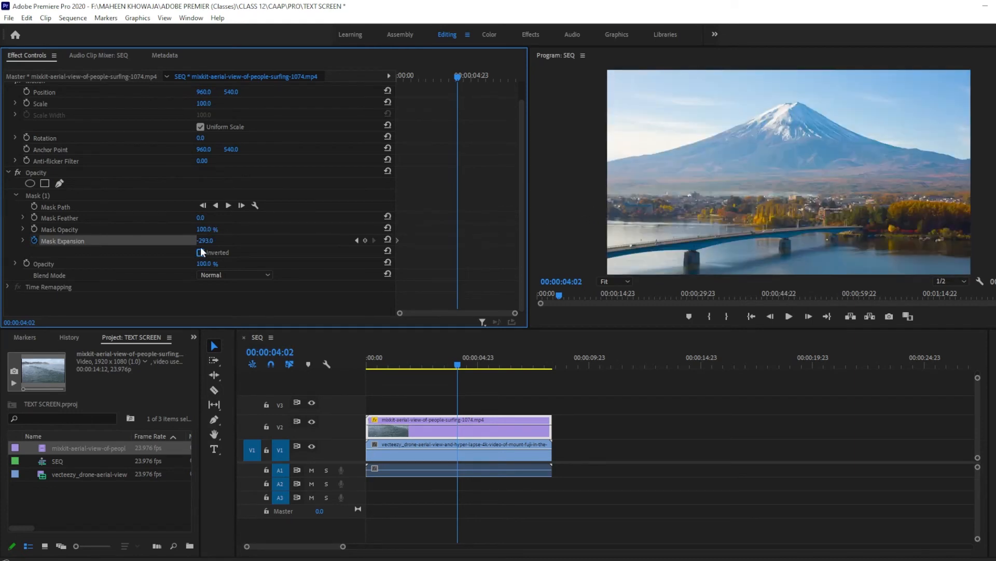
click(201, 252)
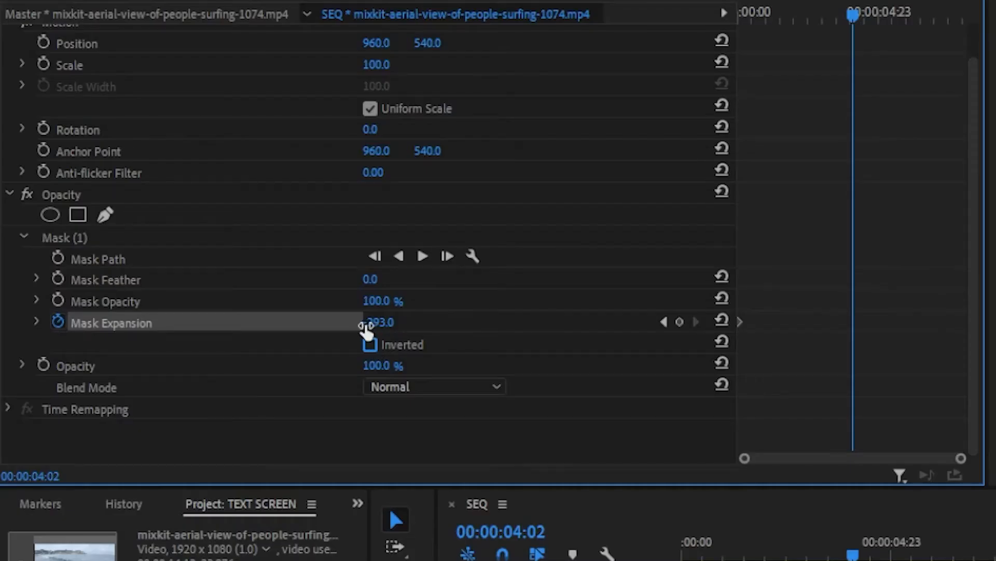
Step: Reset the mask expansion to 0.0 and turn on the mask's Inverted option
click(202, 252)
click(722, 321)
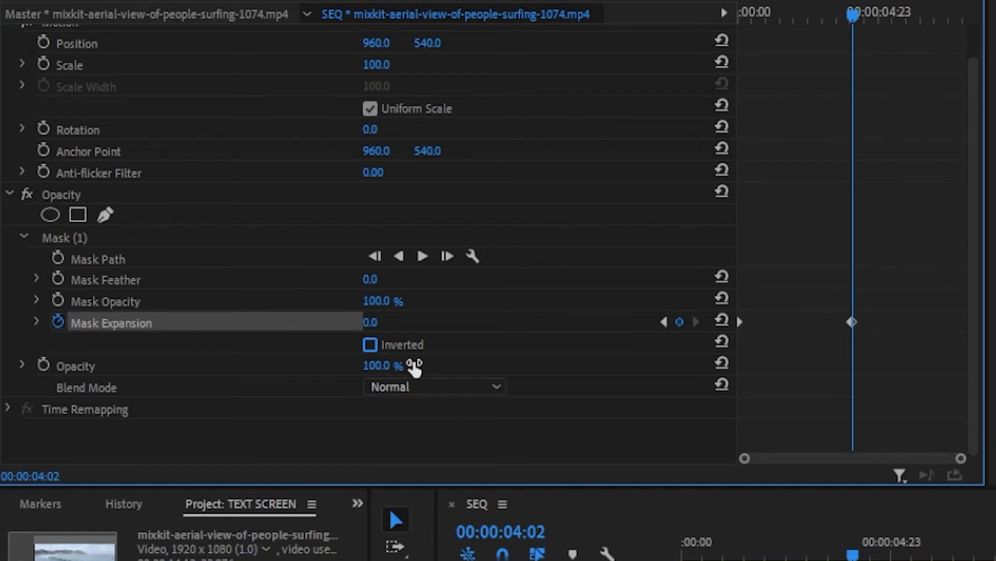
click(371, 346)
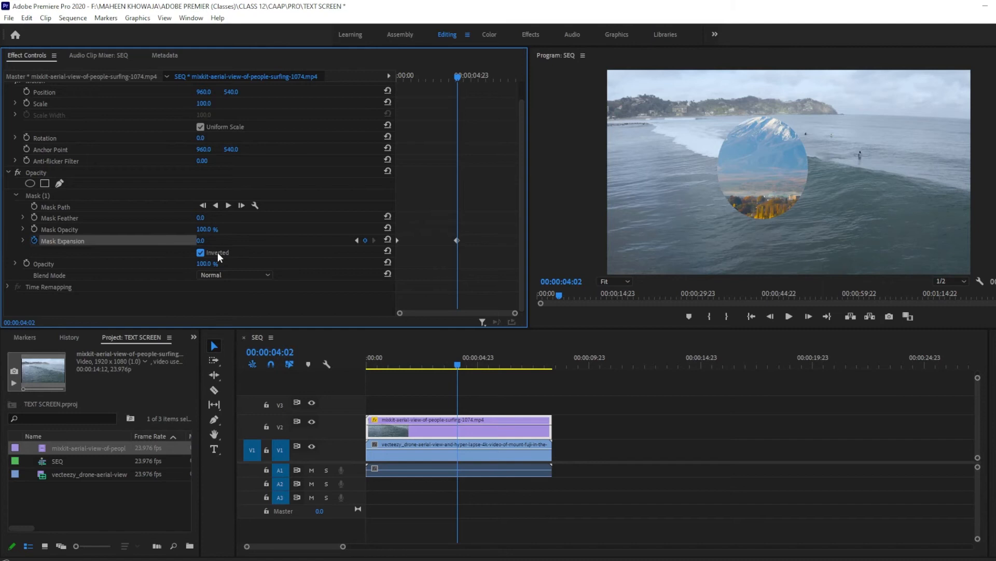
Step: Add a 4-point polygon opacity mask beside the circular mask, over the mountain's right slope, and pull its four corners outward
scroll(217, 213, up, 1)
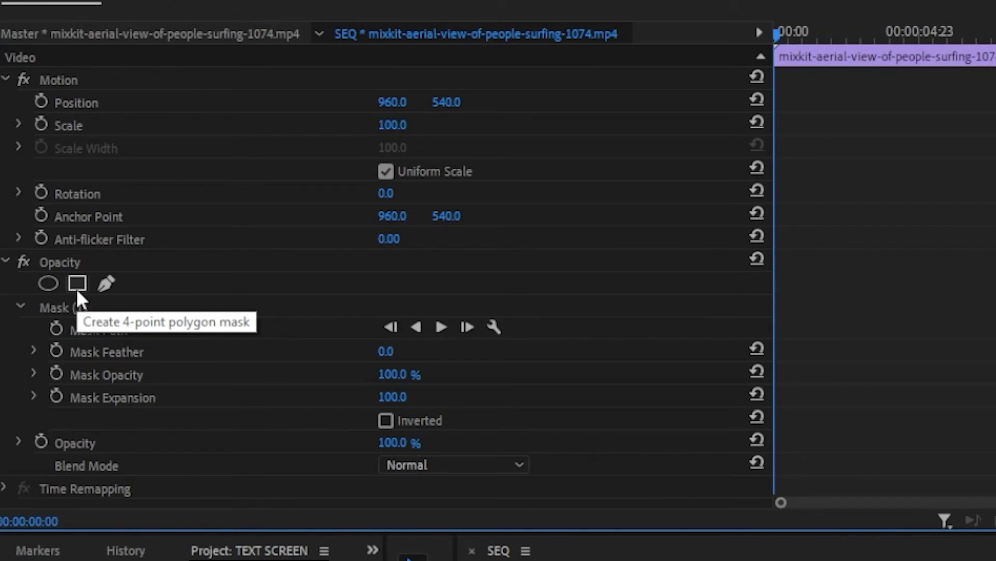
click(77, 284)
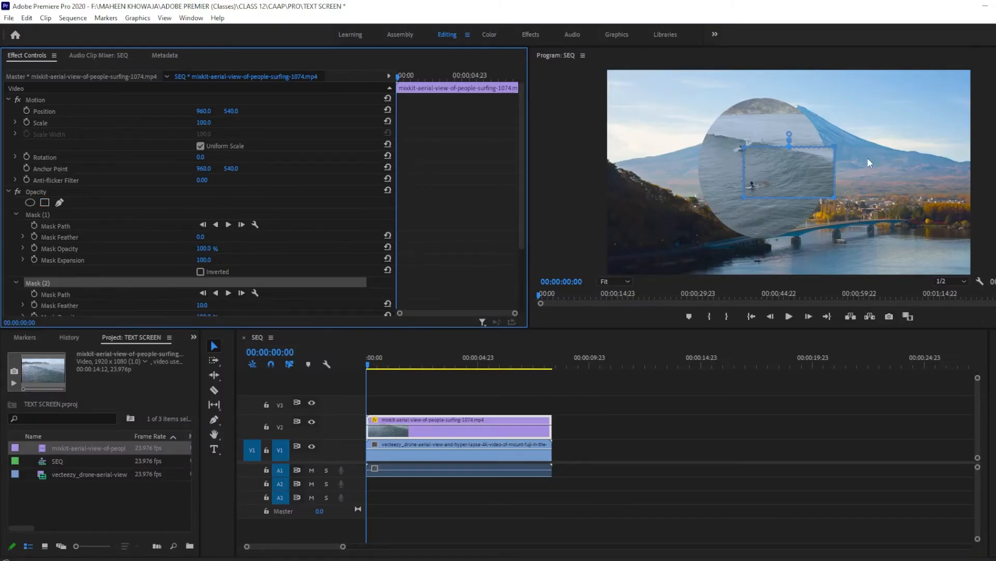
drag(804, 176, 916, 166)
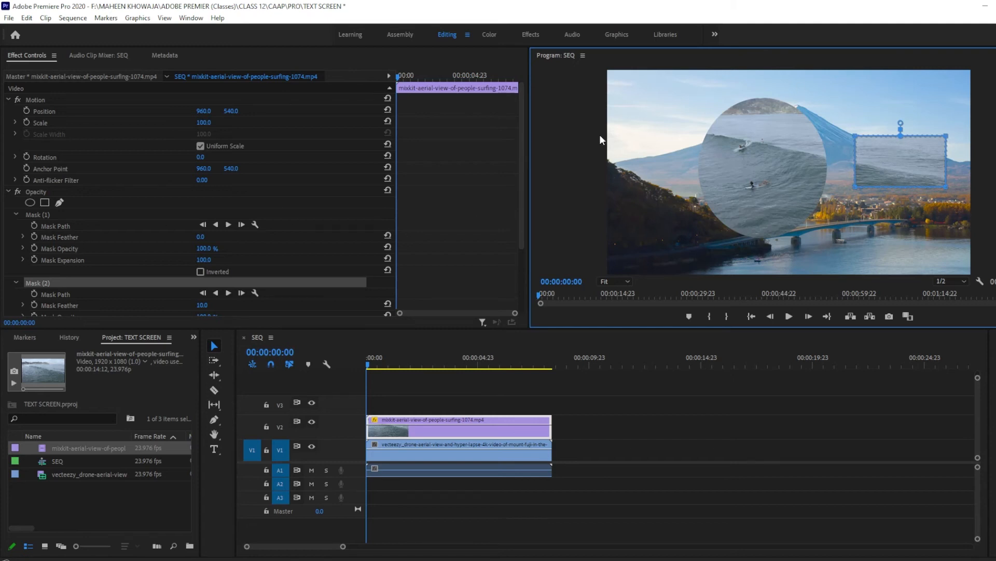
drag(862, 192, 828, 205)
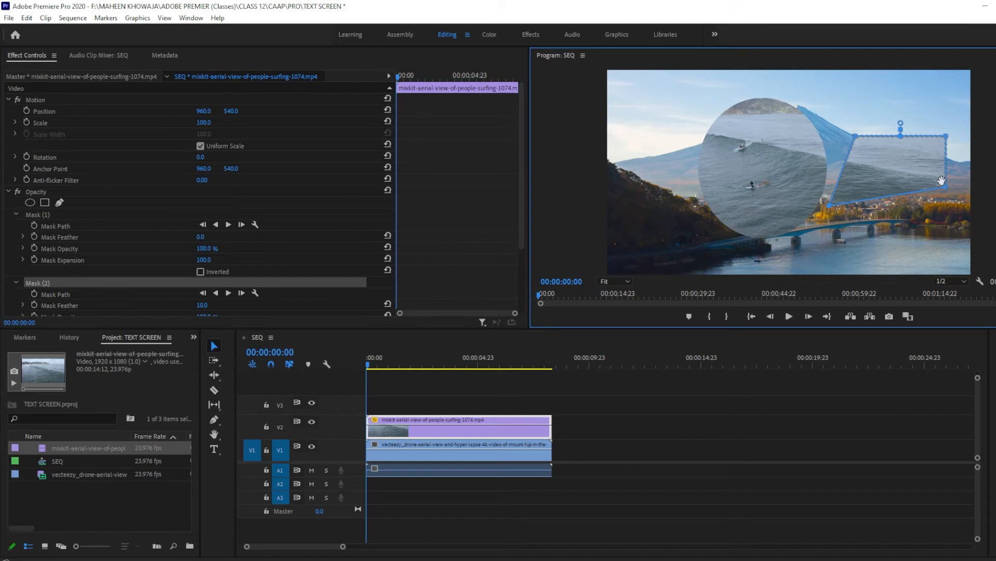
drag(944, 188, 959, 215)
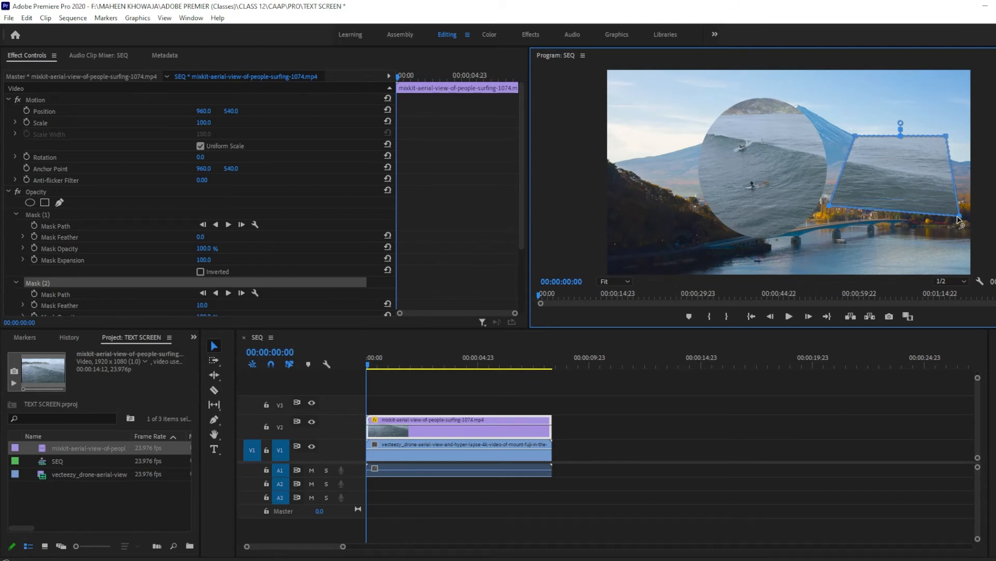
drag(856, 137, 834, 116)
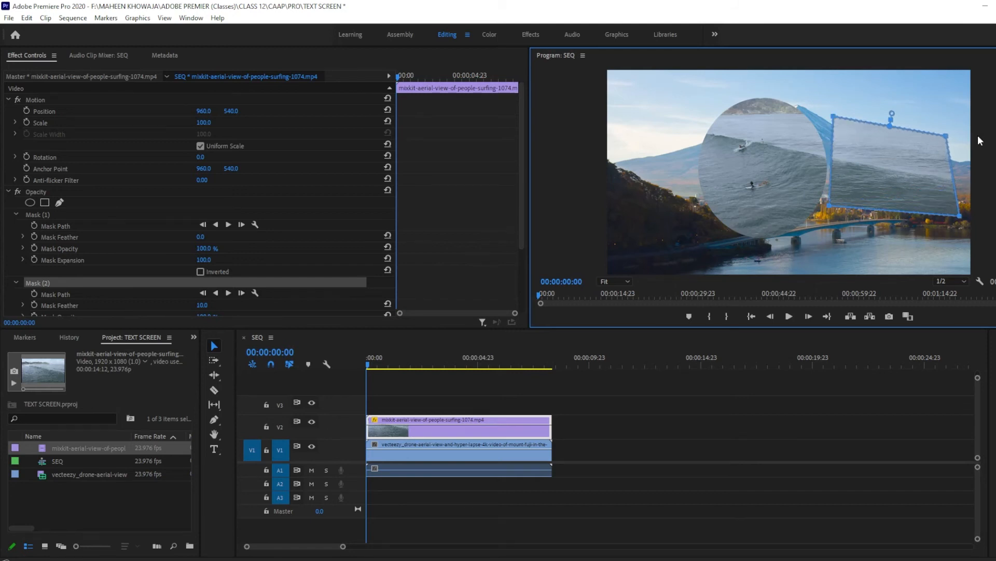
drag(946, 136, 952, 124)
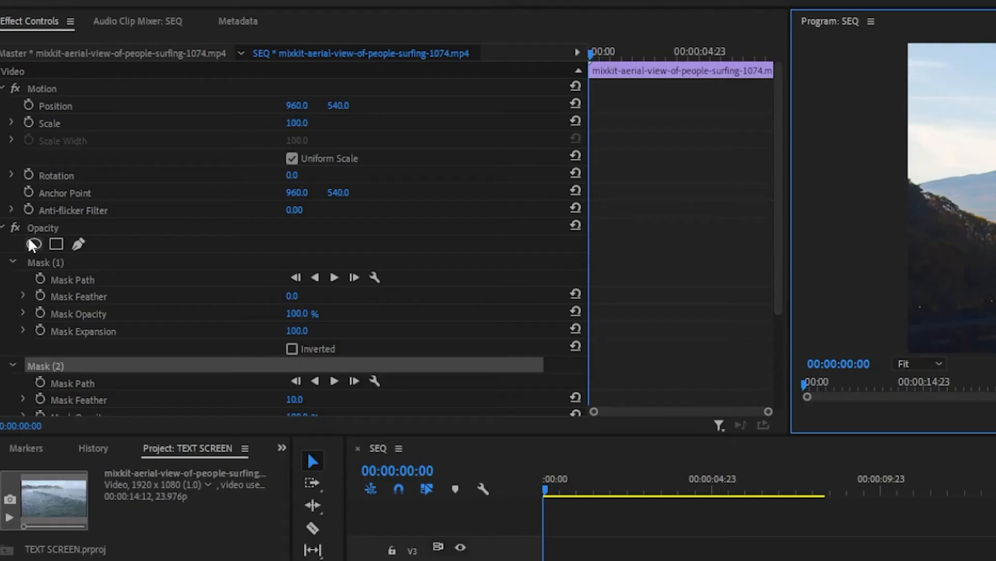
Step: Add three more opacity masks, using the ellipse and 4-point polygon shapes, and look through the settings of all five masks
click(29, 202)
click(57, 244)
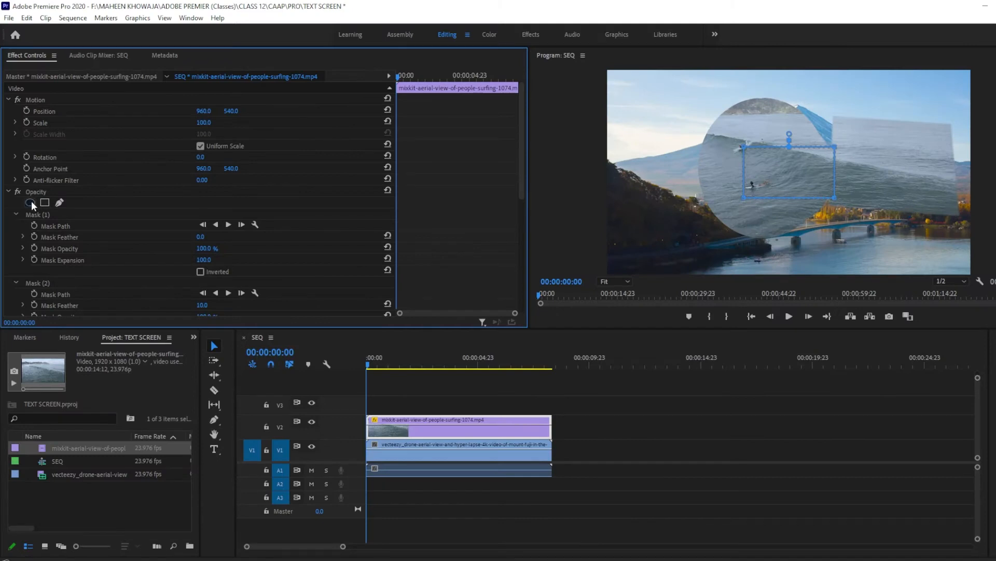
scroll(294, 184, down, 3)
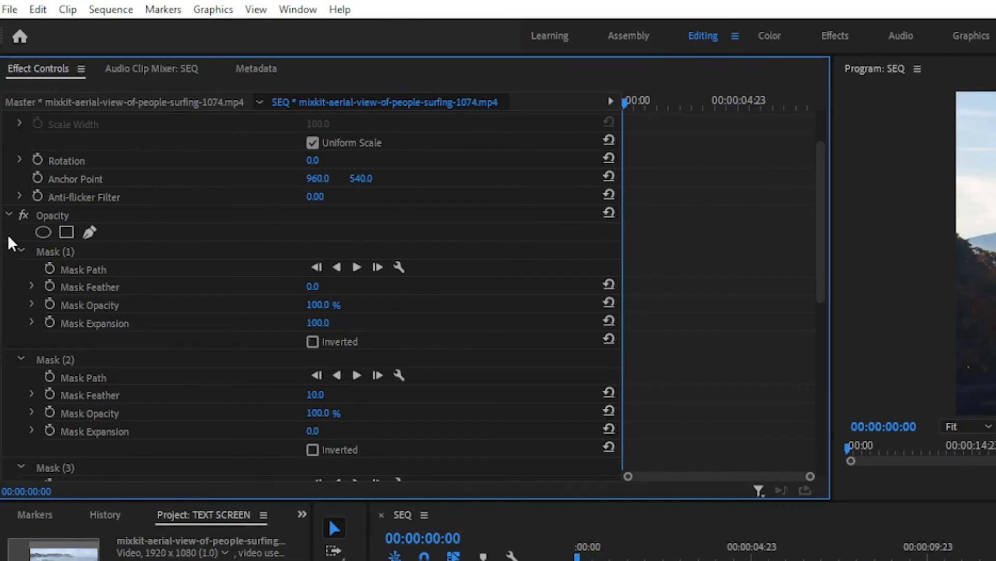
scroll(23, 265, down, 3)
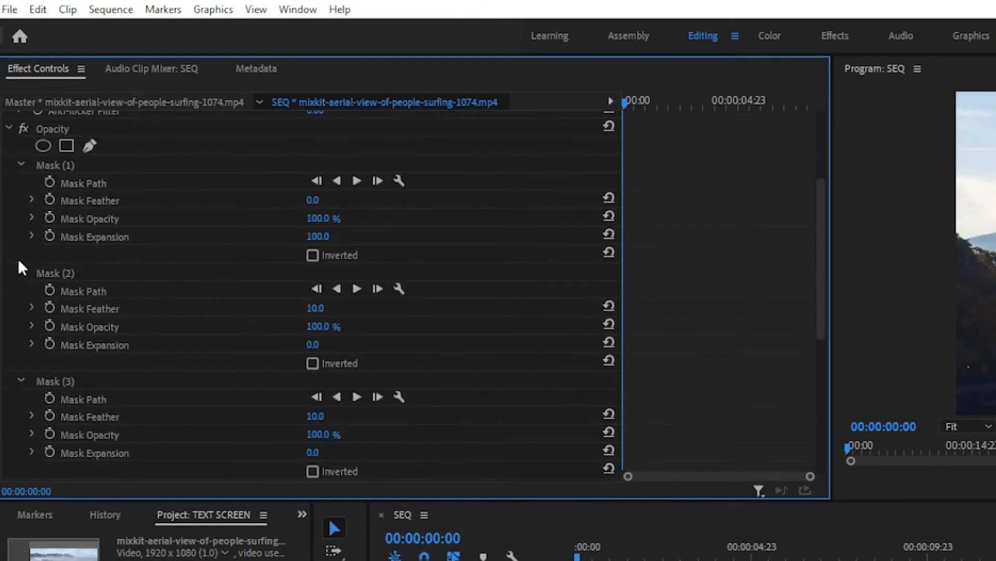
scroll(21, 267, down, 4)
scroll(23, 270, down, 1)
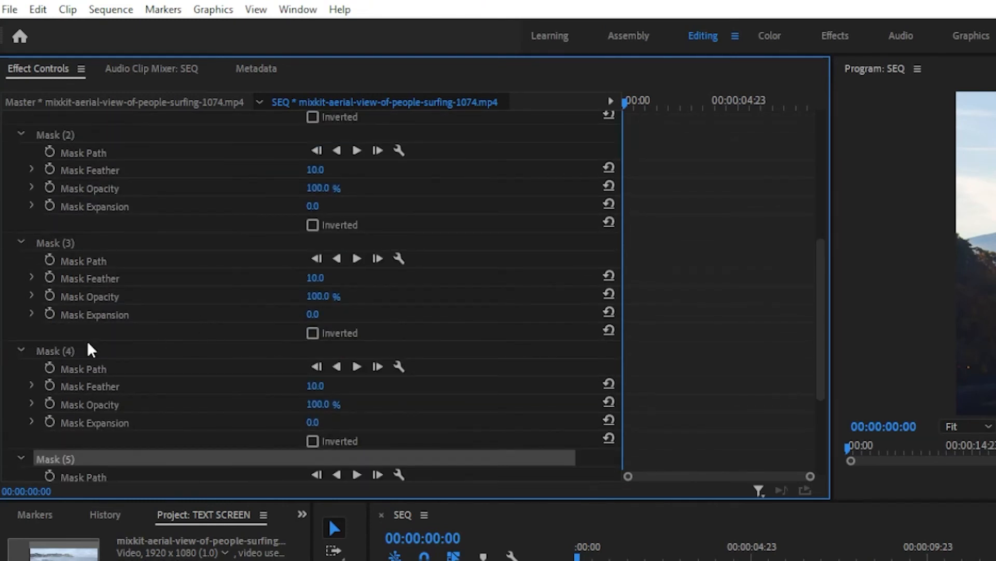
scroll(174, 337, down, 6)
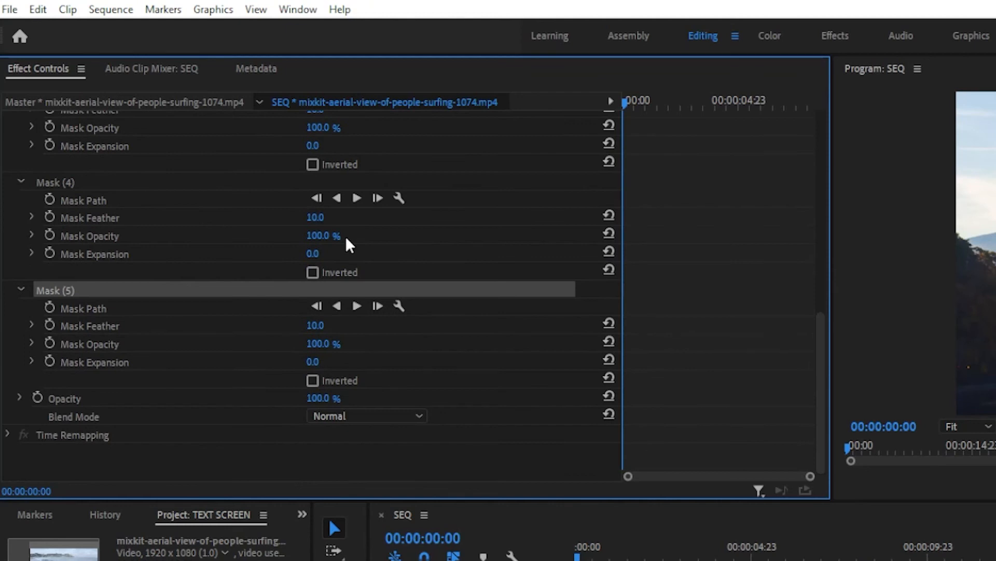
scroll(363, 193, up, 5)
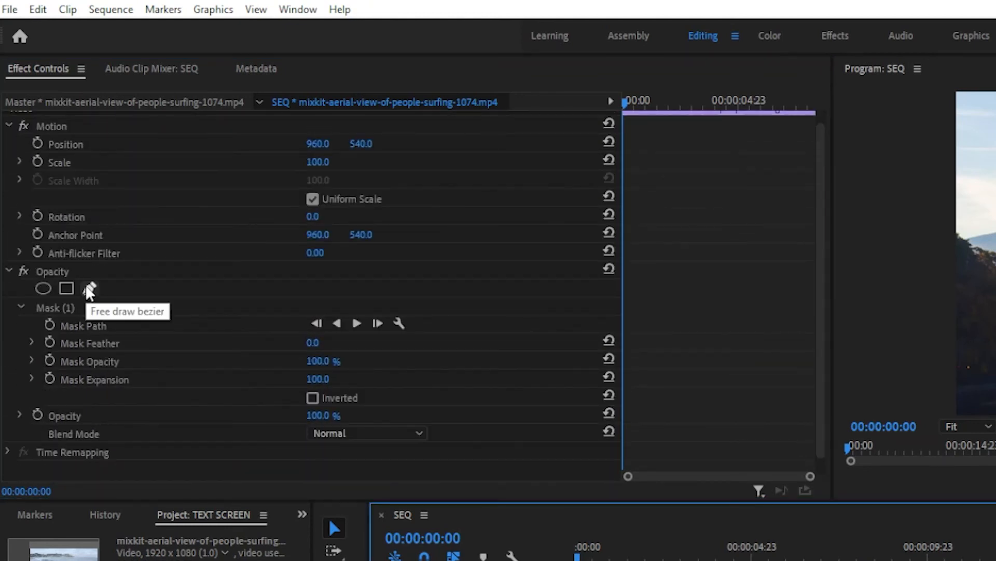
Step: Draw a triangular free-draw bezier opacity mask and place it over the mountain slope to the right of the circular mask
click(90, 290)
click(674, 100)
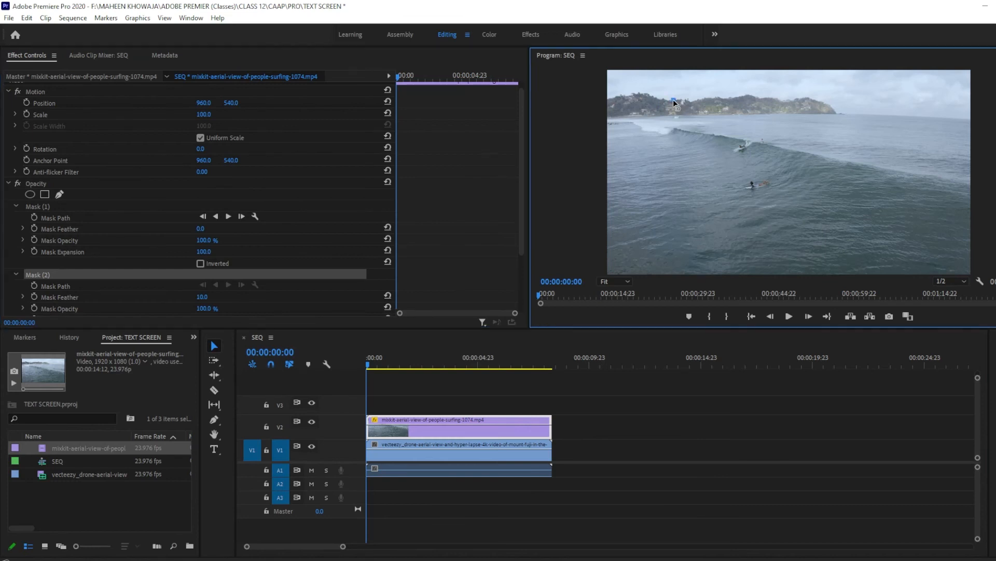
click(747, 93)
click(728, 148)
click(674, 100)
drag(688, 120, 632, 111)
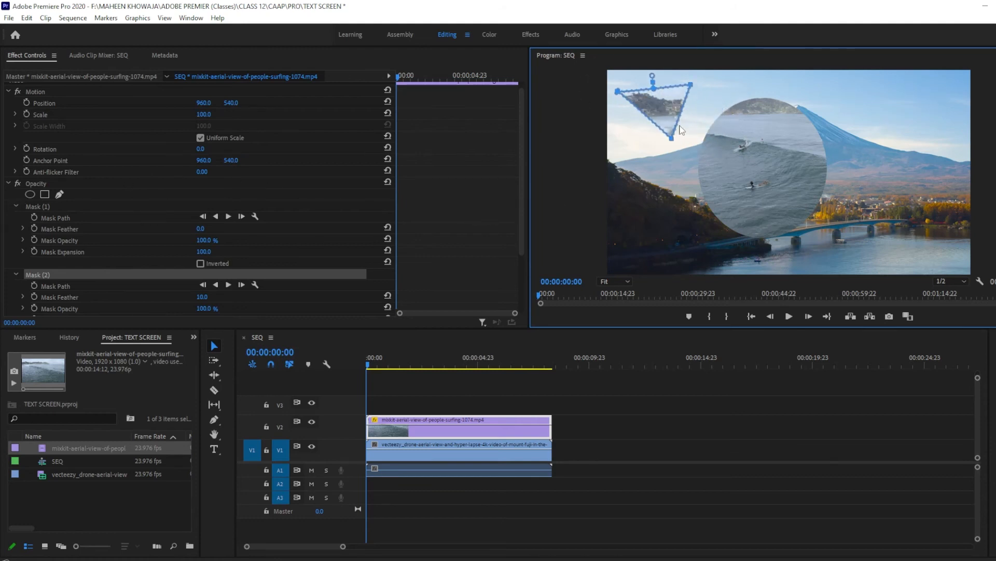
drag(657, 111, 893, 130)
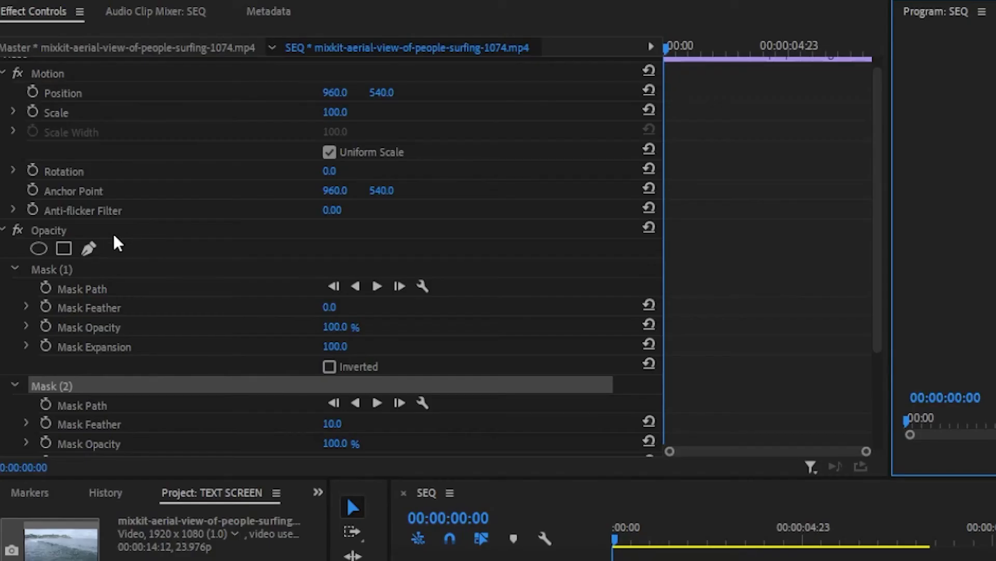
Step: Draw a closed, irregular rounded opacity mask with free-draw bezier and move it to the upper-left area of the video frame
click(89, 249)
click(678, 123)
click(667, 165)
click(675, 205)
click(765, 199)
click(788, 163)
click(769, 126)
click(759, 115)
click(754, 115)
drag(695, 119, 679, 123)
click(673, 130)
drag(724, 179, 680, 126)
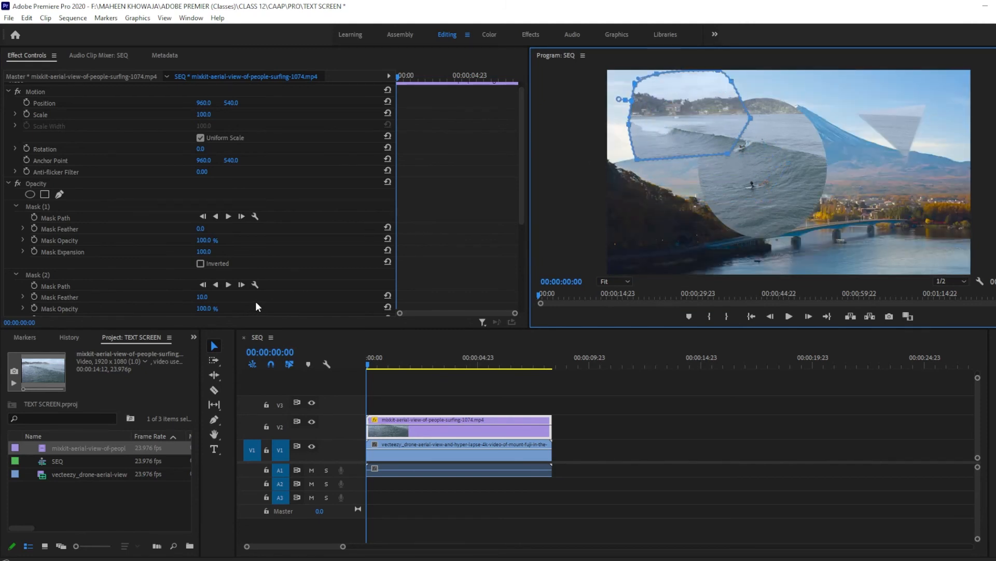